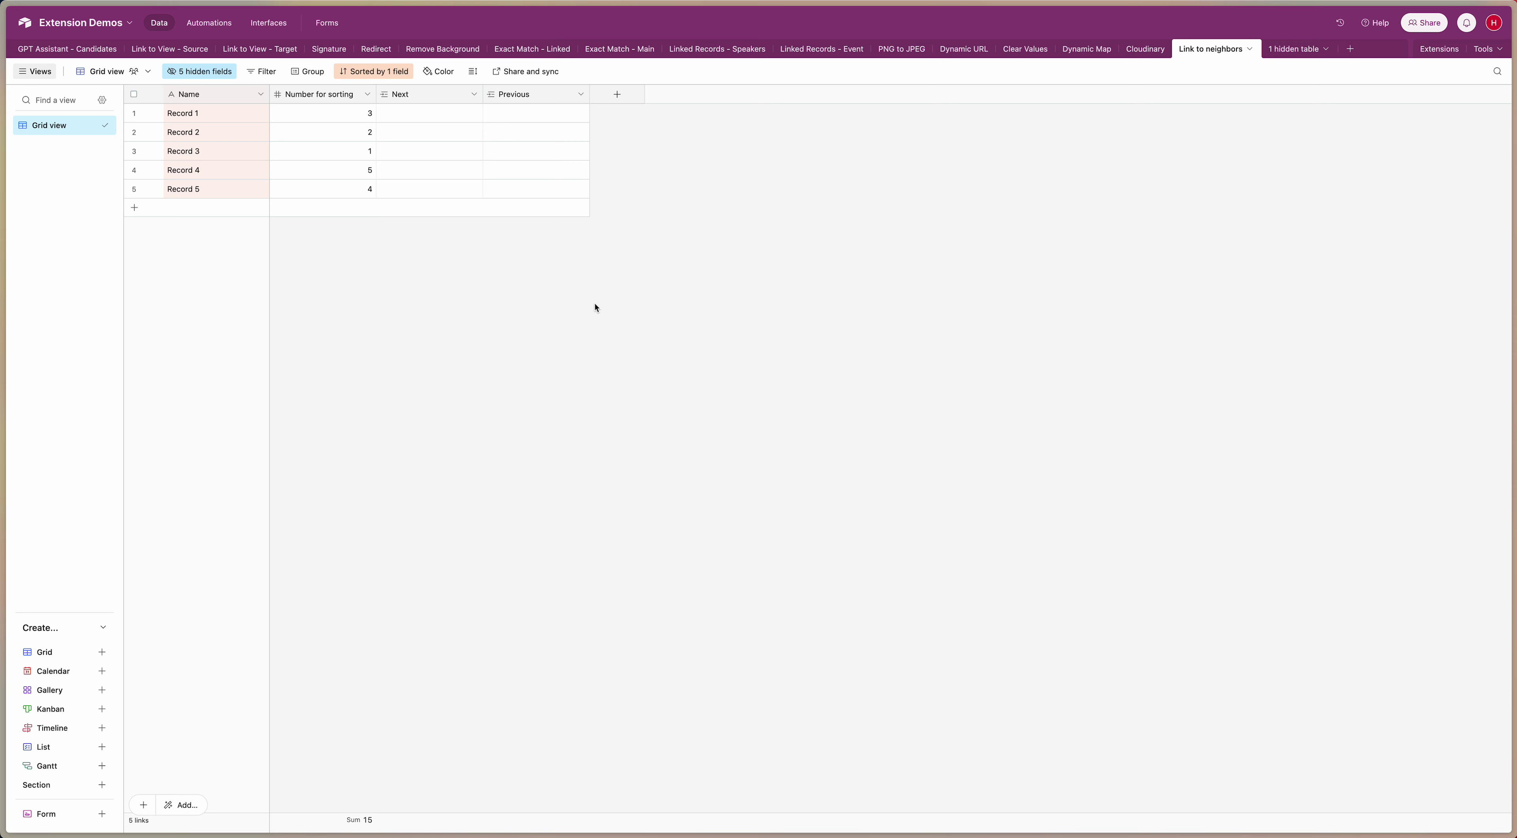
Leave the Link to neighbors table for the miniExtensions extension list tab
key(ctrl+Tab)
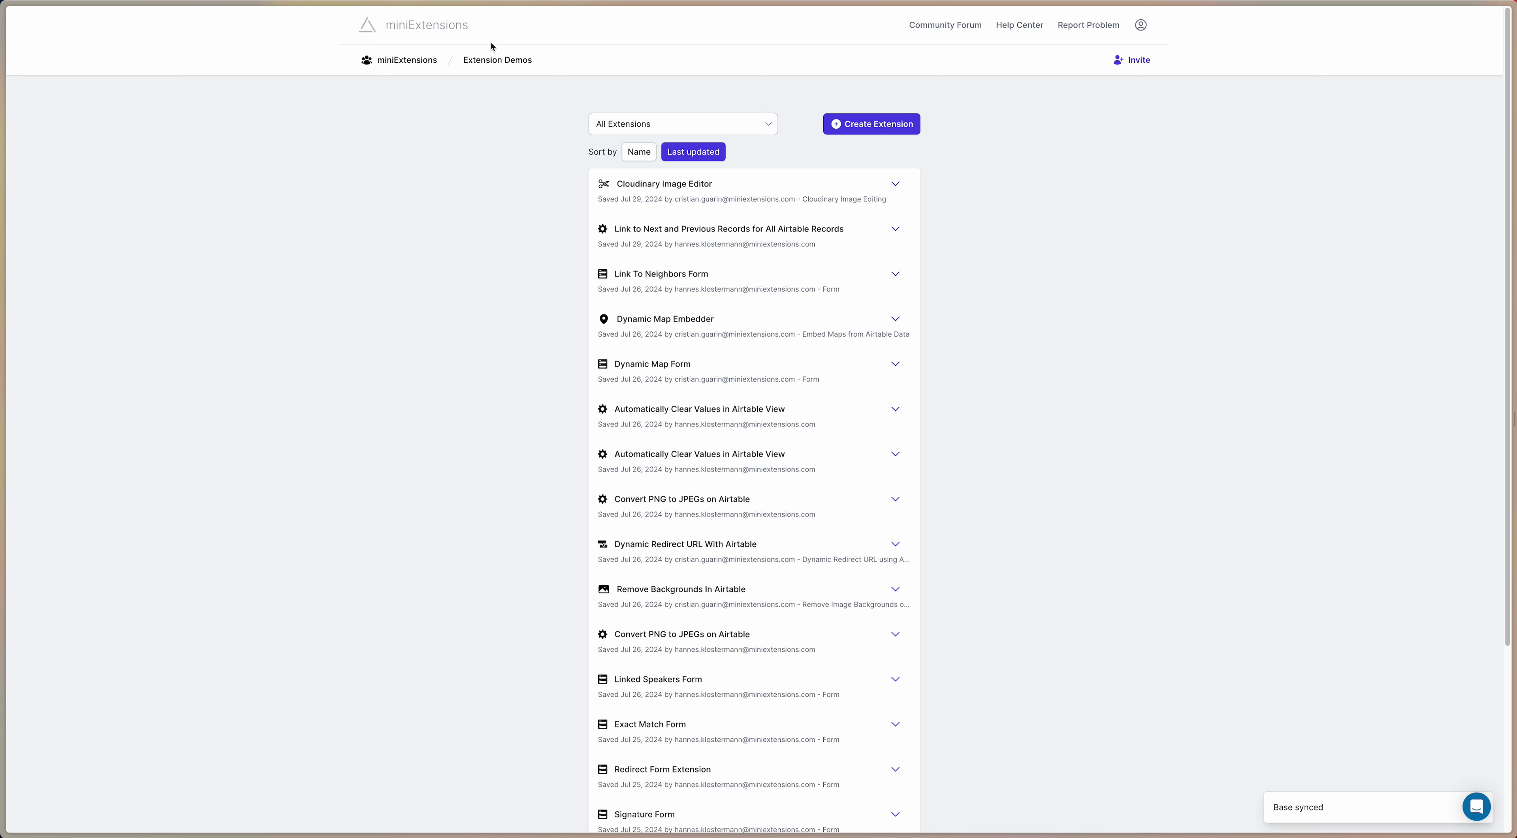
Search 'next' and create a Link to Next and Previous Records extension on the Link to neighbors table
click(848, 123)
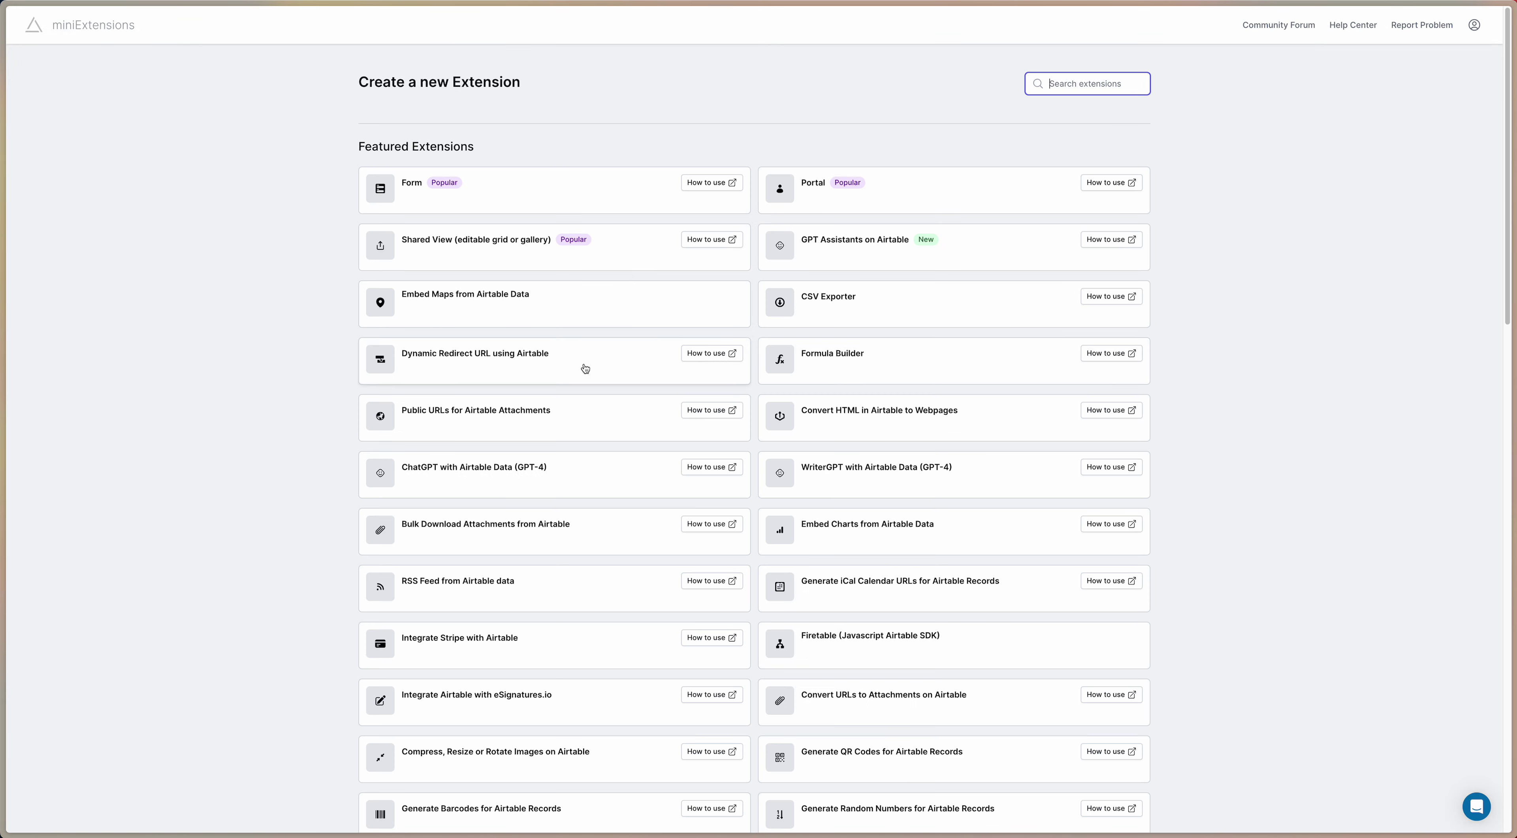
click(1107, 82)
text(next)
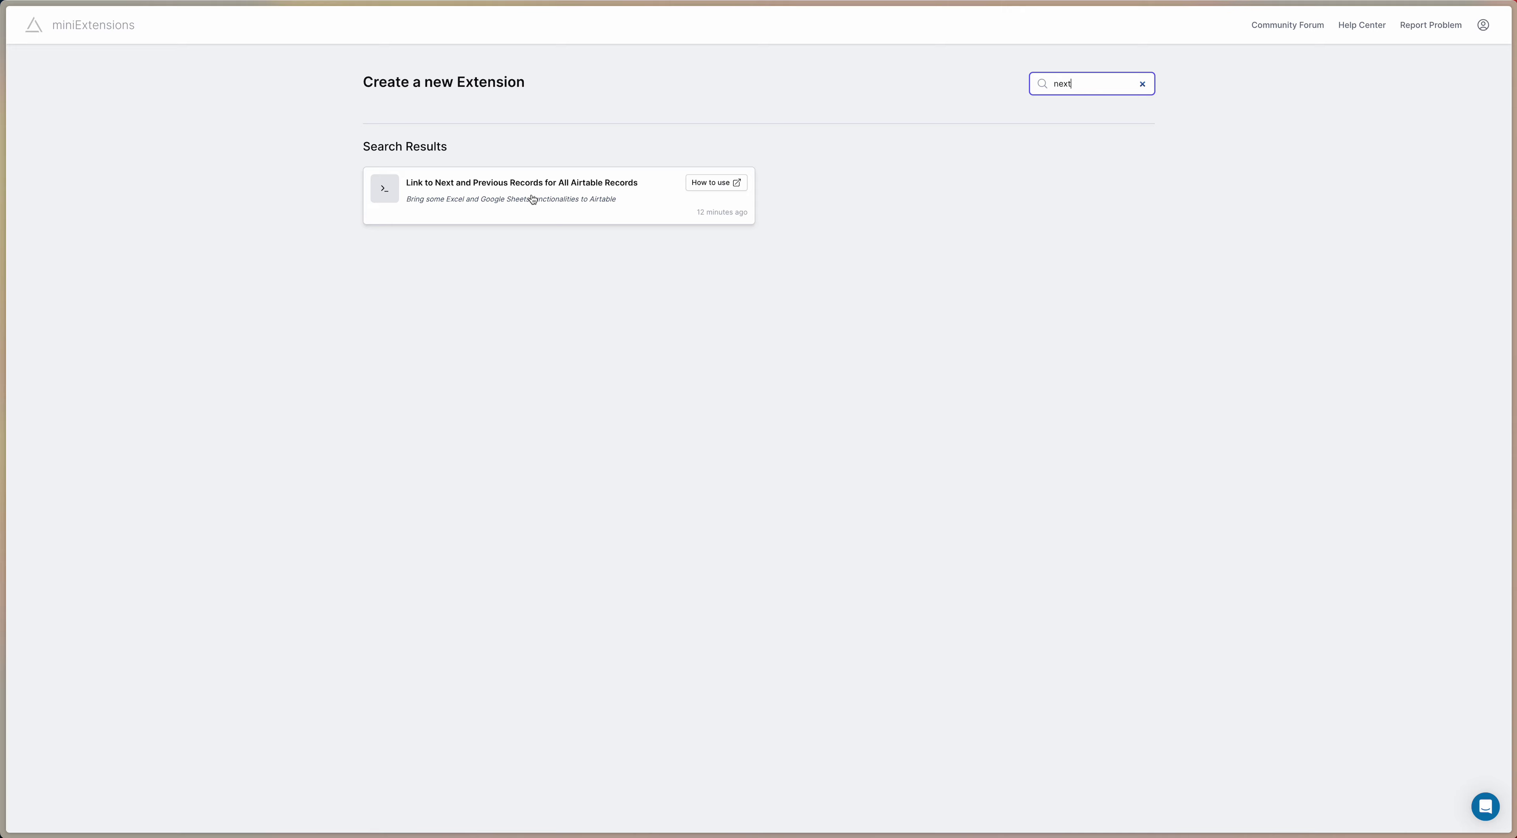
click(553, 202)
click(758, 483)
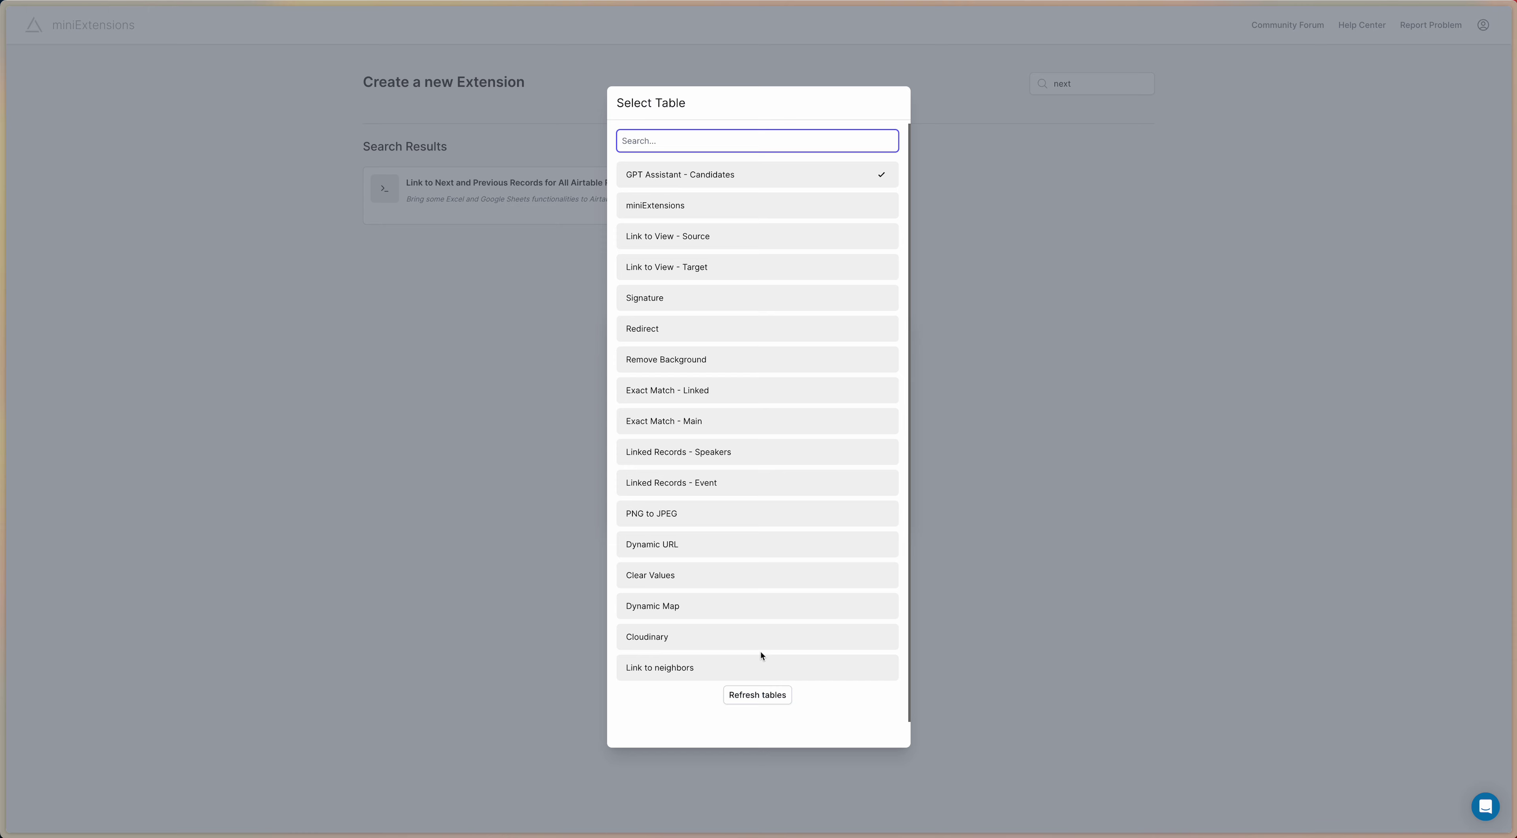
scroll(753, 664, down, 1)
click(739, 653)
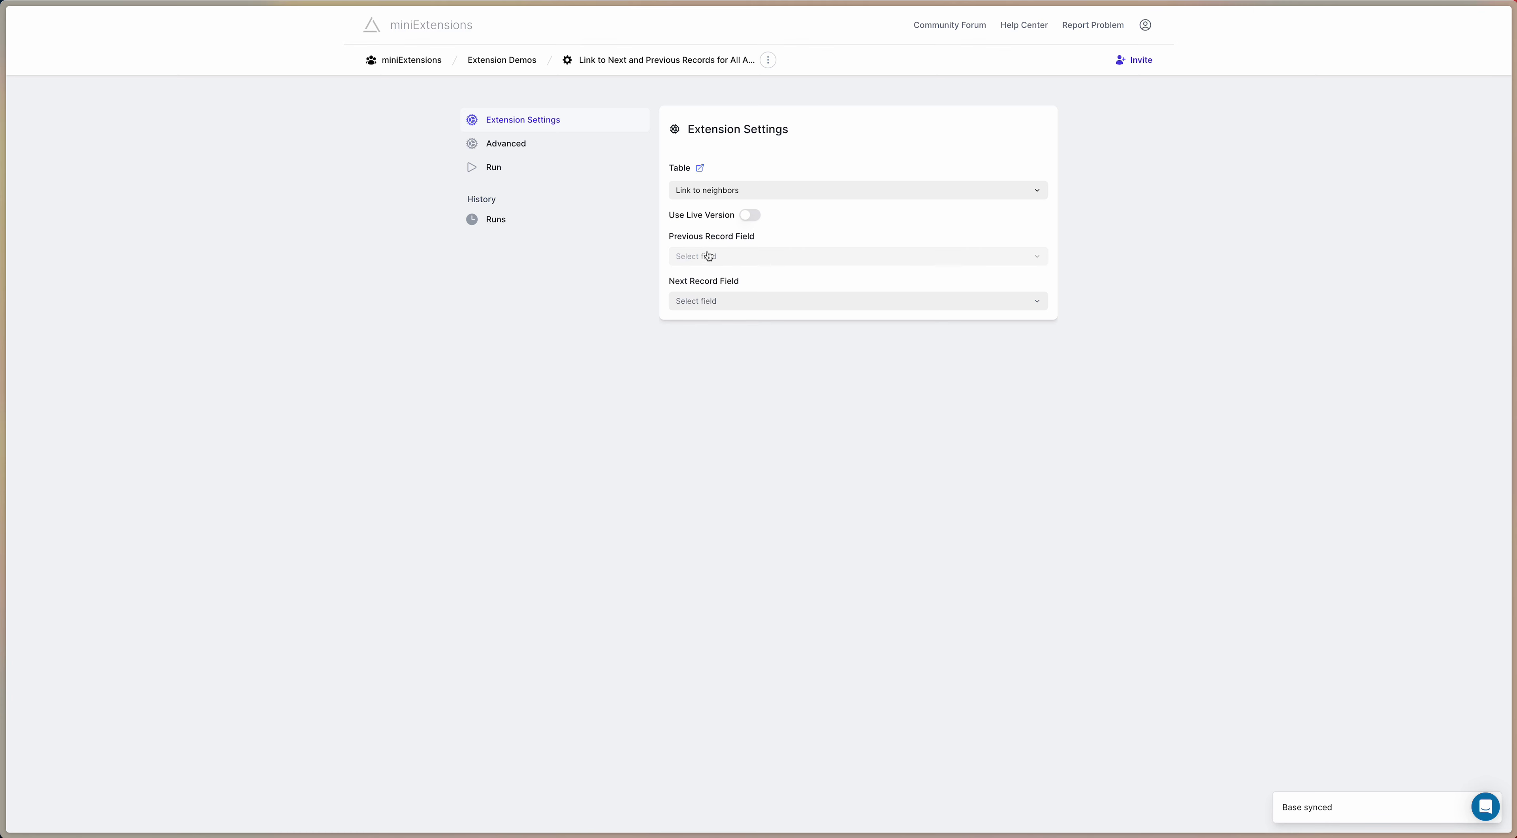
Map the Previous Record Field to Previous and the Next Record Field to Next
click(709, 257)
click(701, 322)
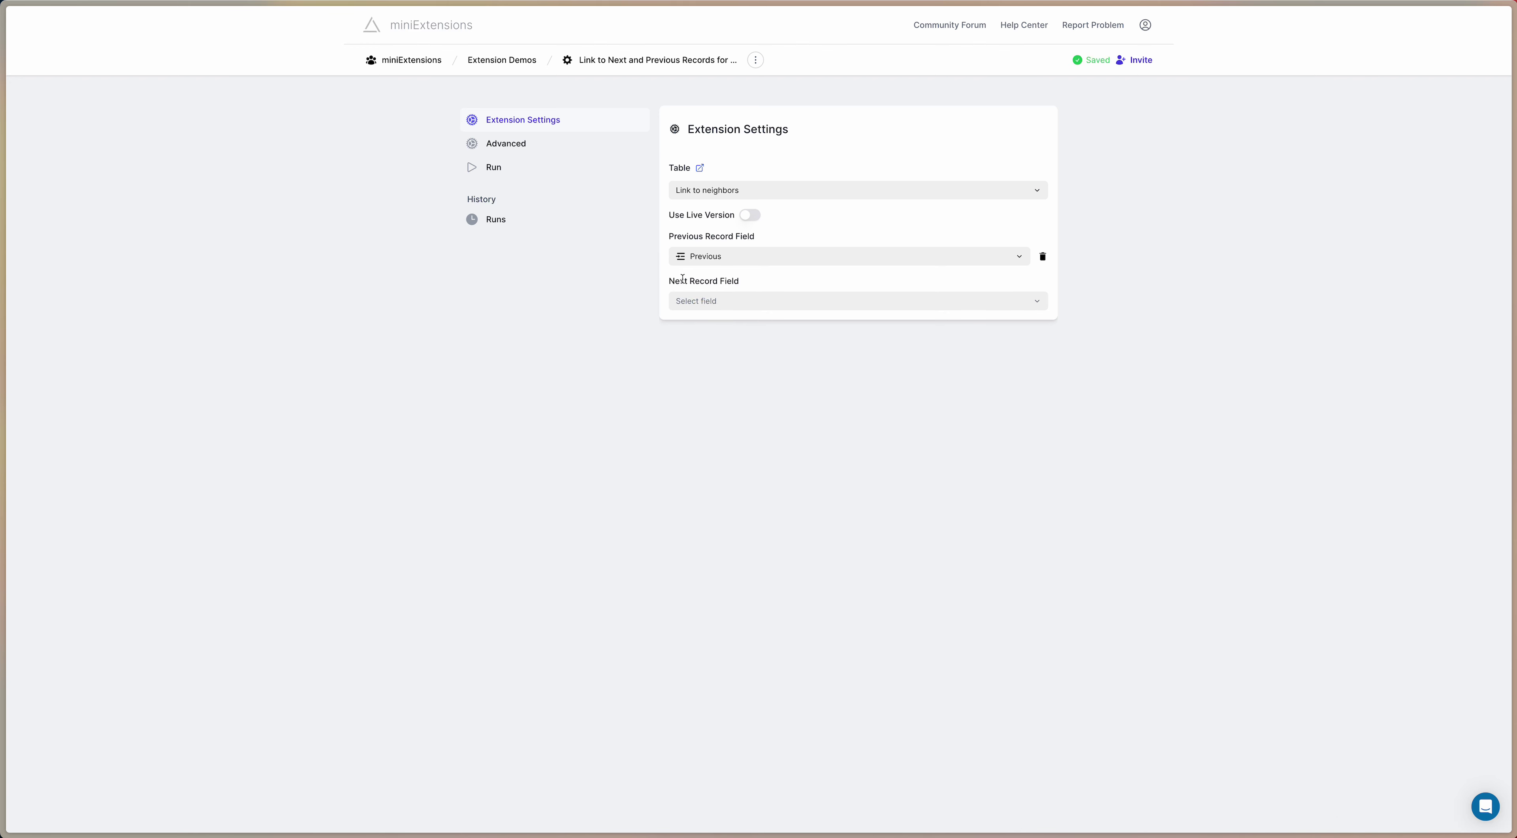
click(717, 302)
click(714, 291)
click(521, 175)
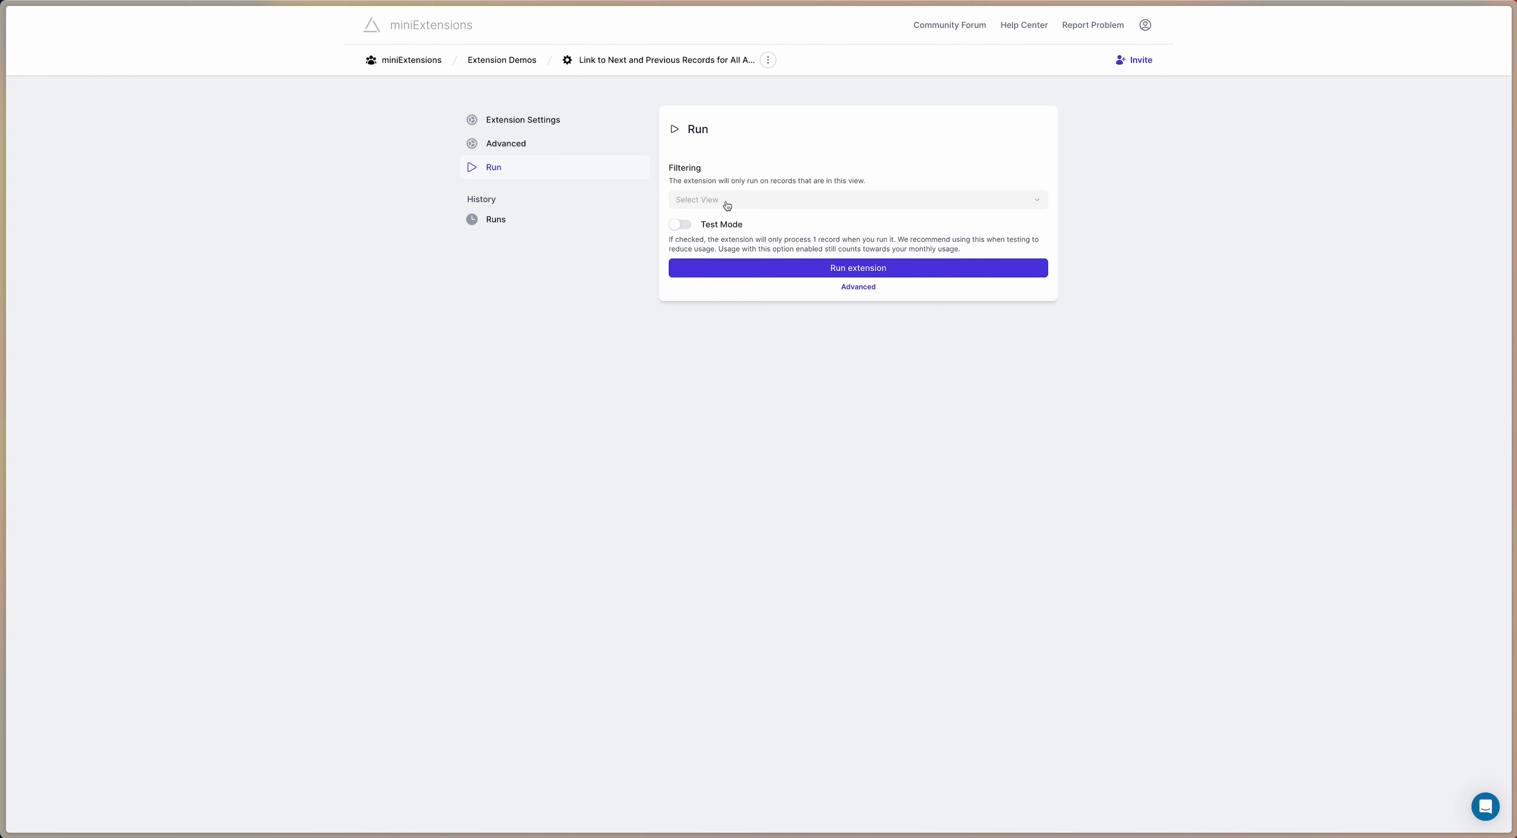
Filter the run to Grid view records and run the extension
click(712, 201)
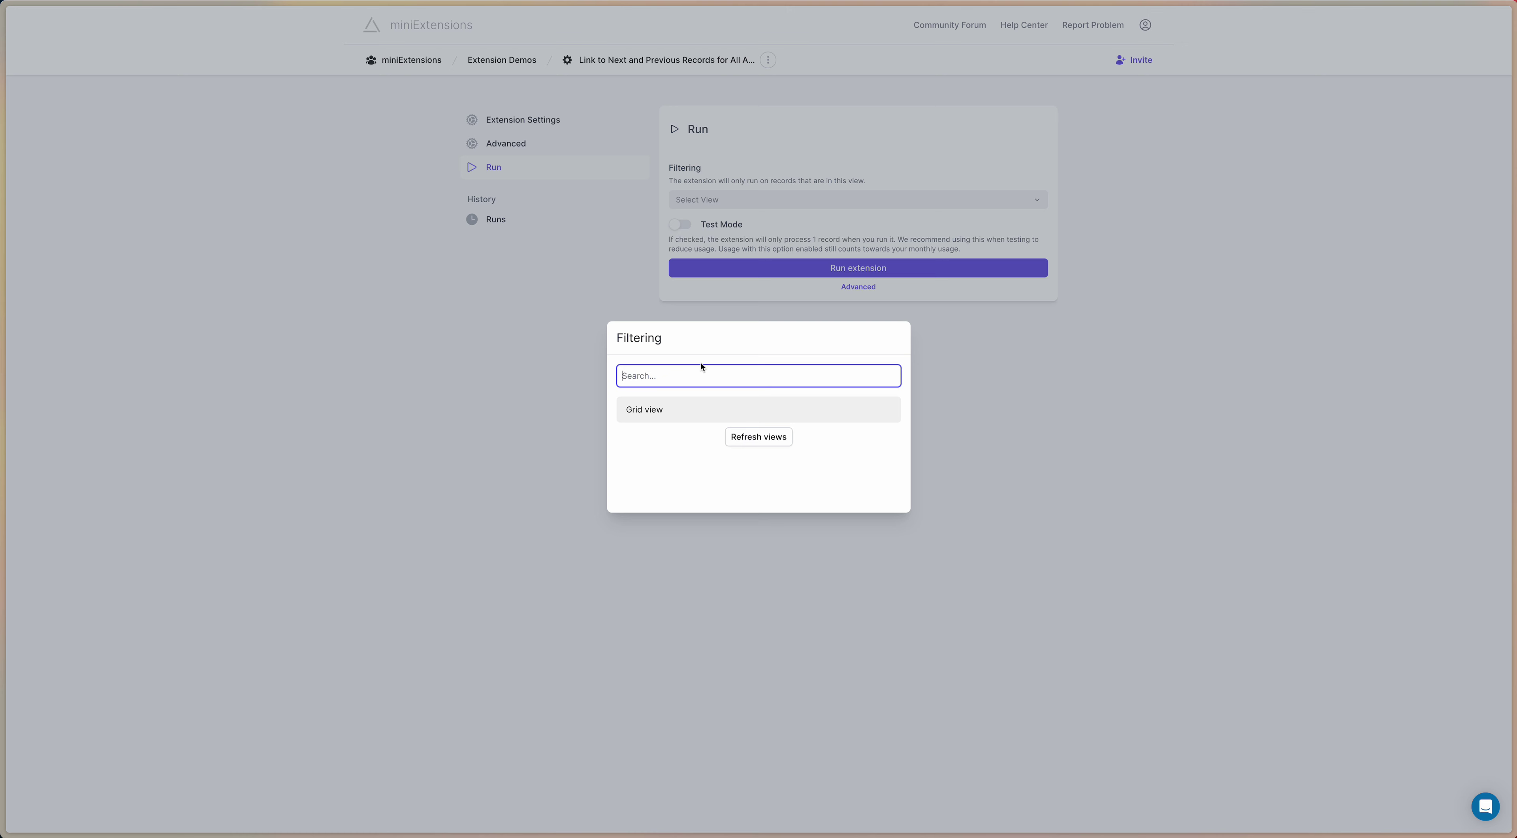
click(684, 411)
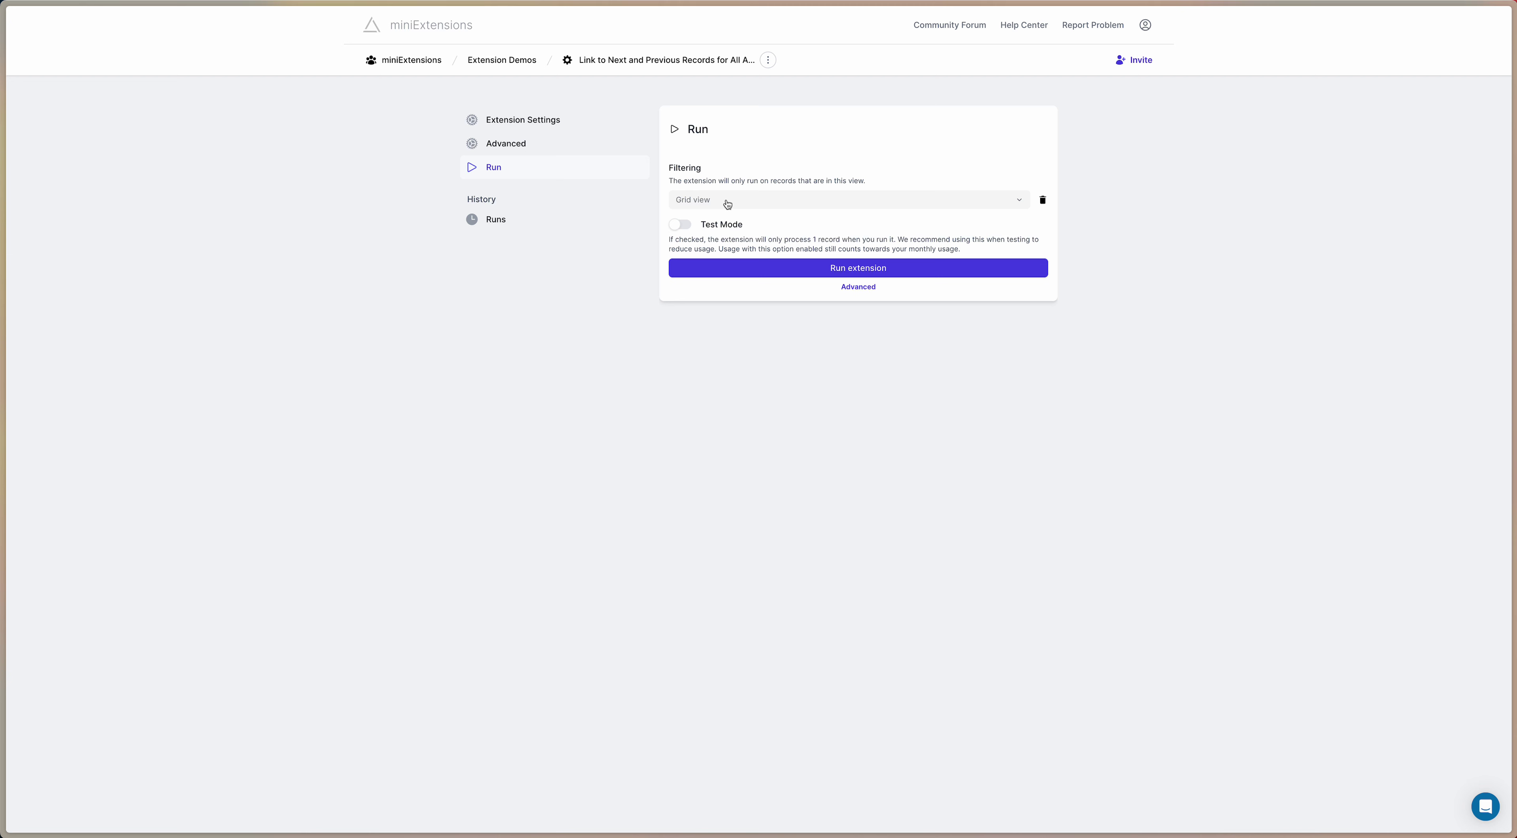
click(860, 272)
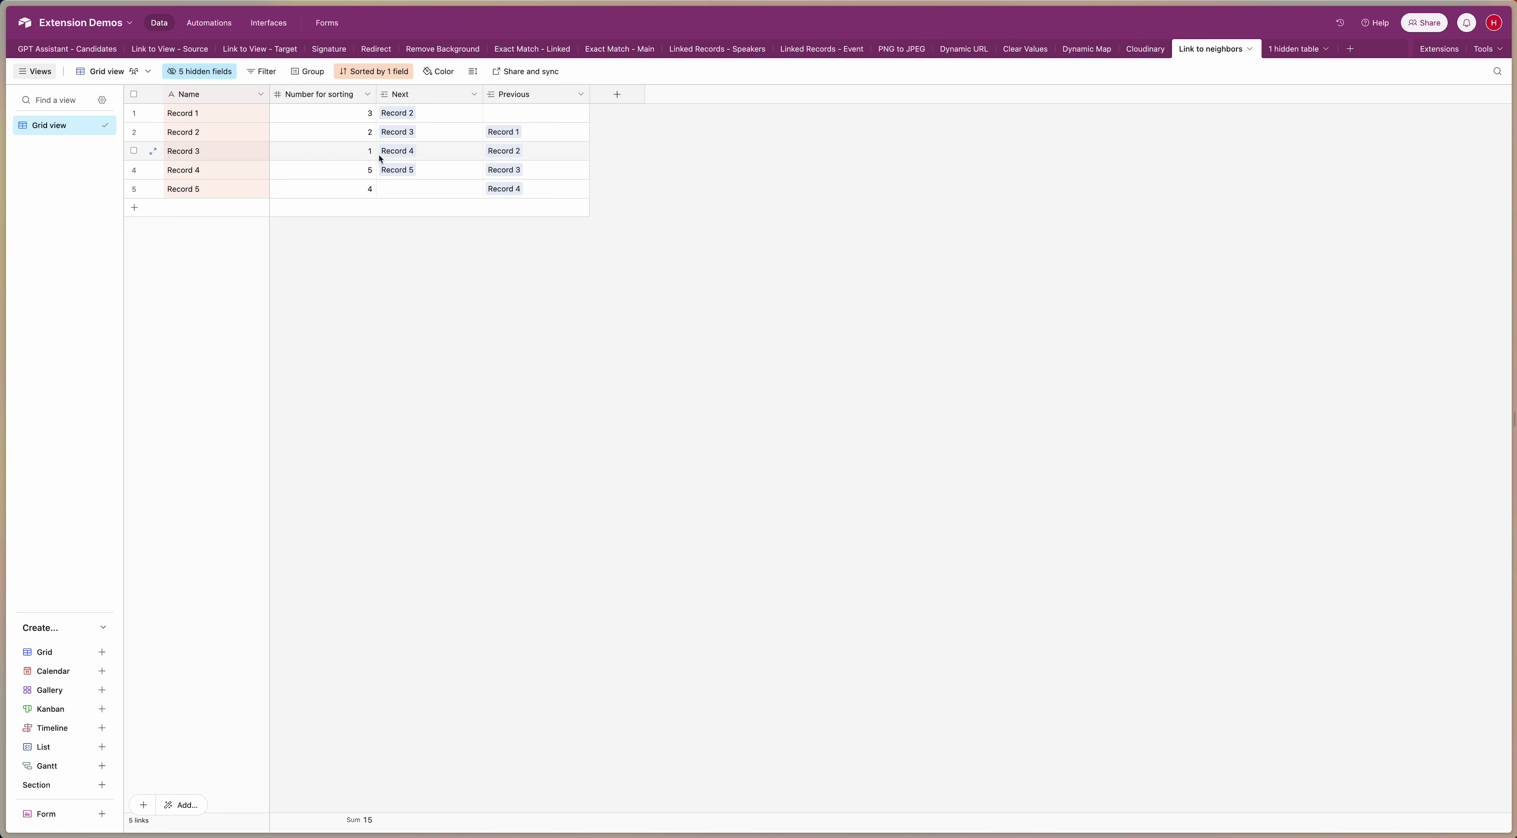
Change the Grid view sort from Name to Number for sorting, then return to the extension
click(377, 71)
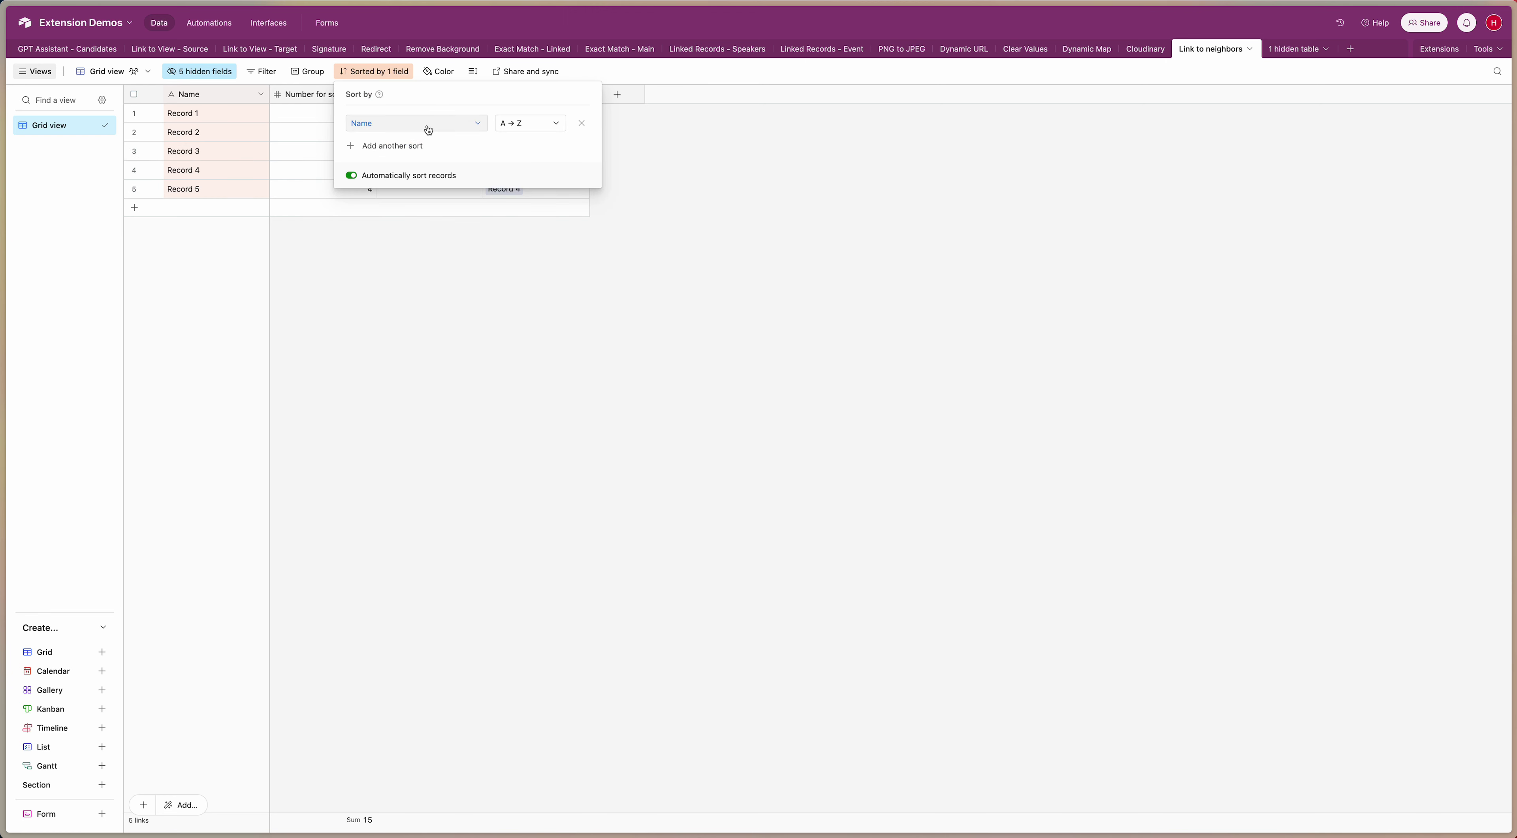
click(424, 125)
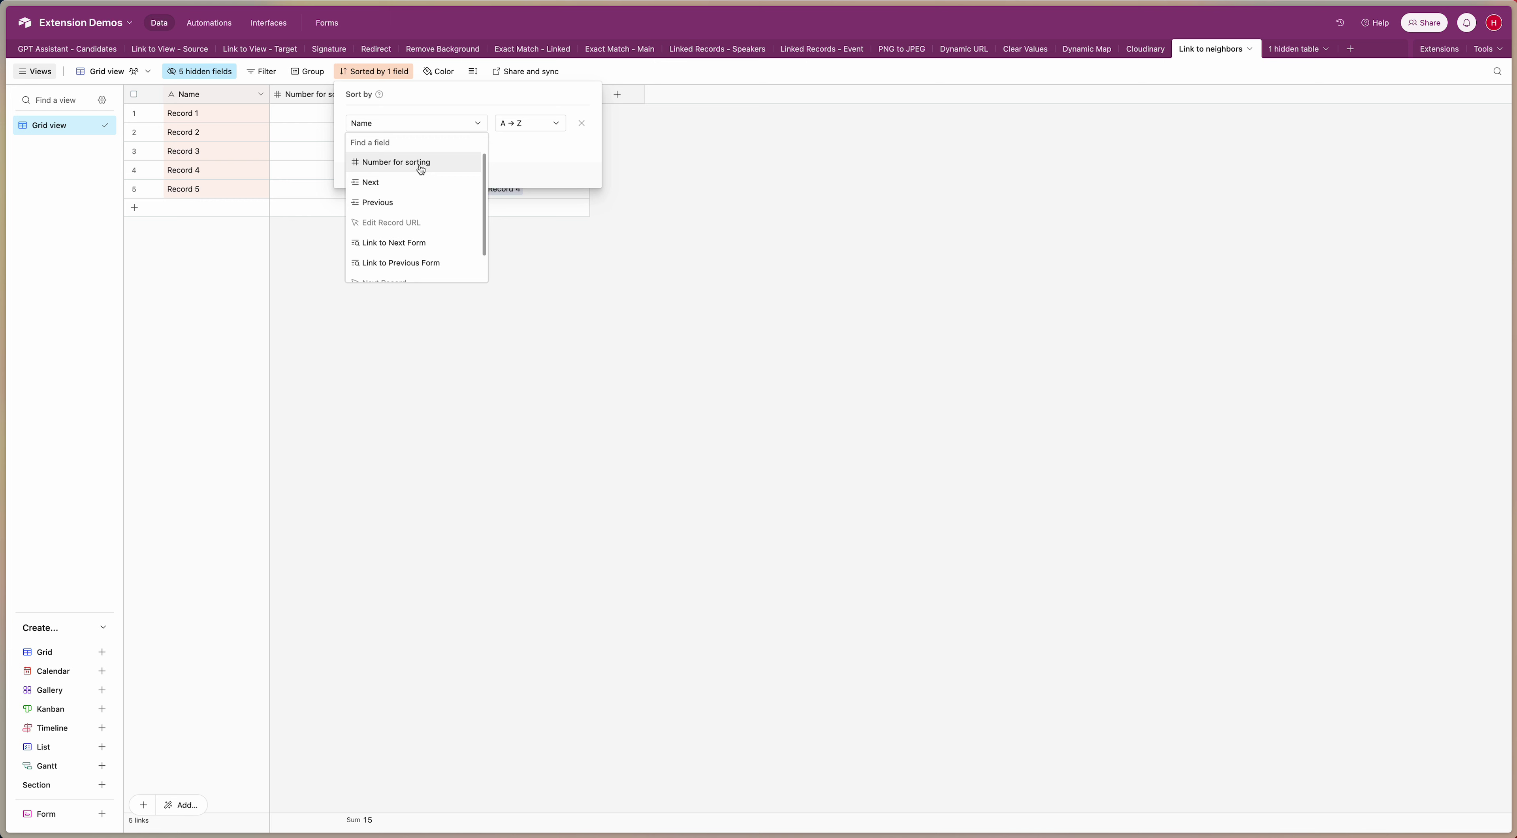
click(420, 169)
click(481, 441)
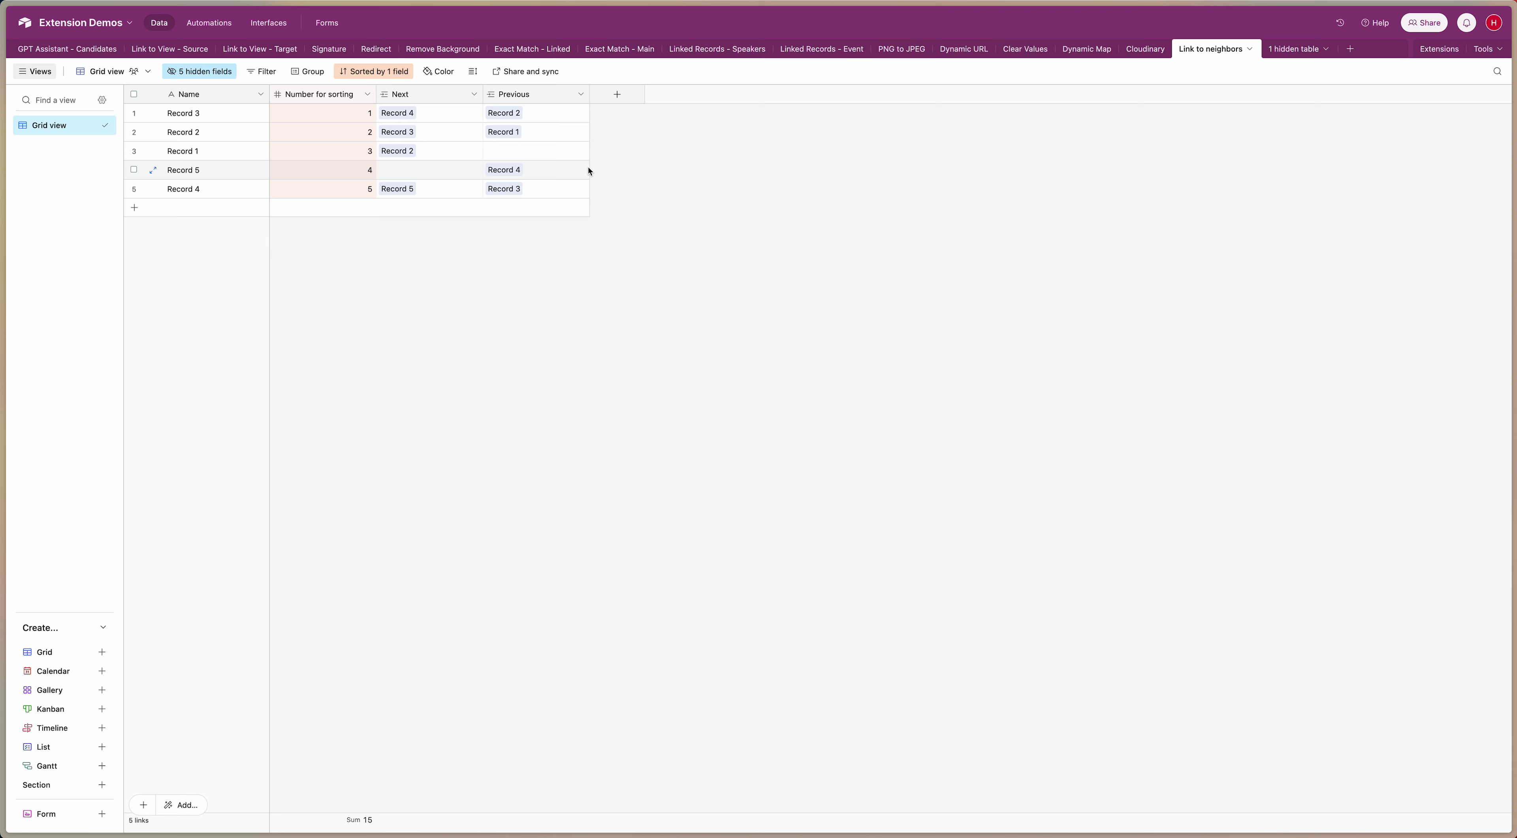
key(ctrl+Tab)
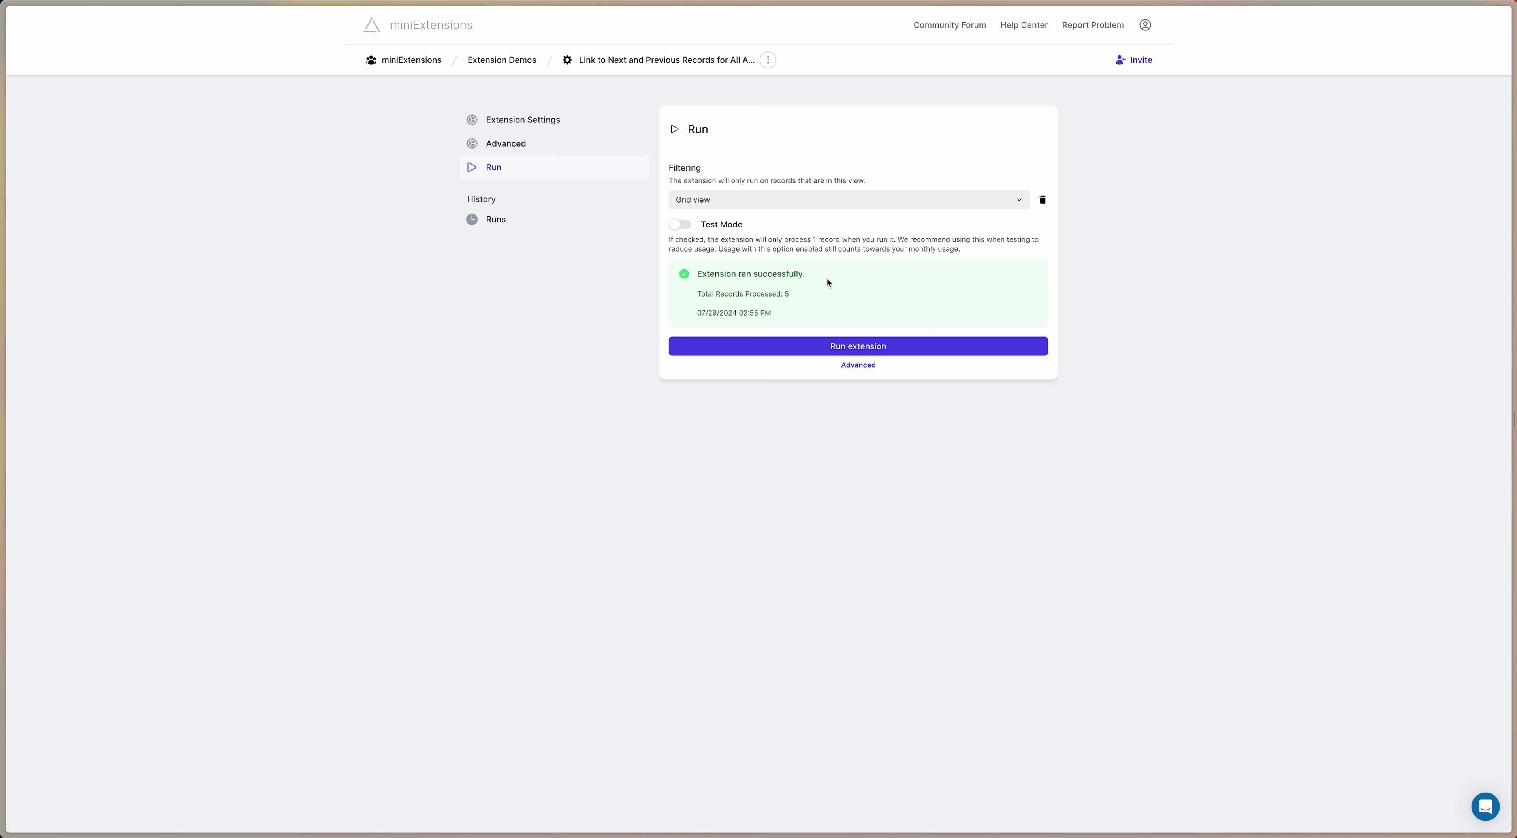
Set the Advanced option to Overwrite existing links and rerun the extension on Grid view
click(551, 144)
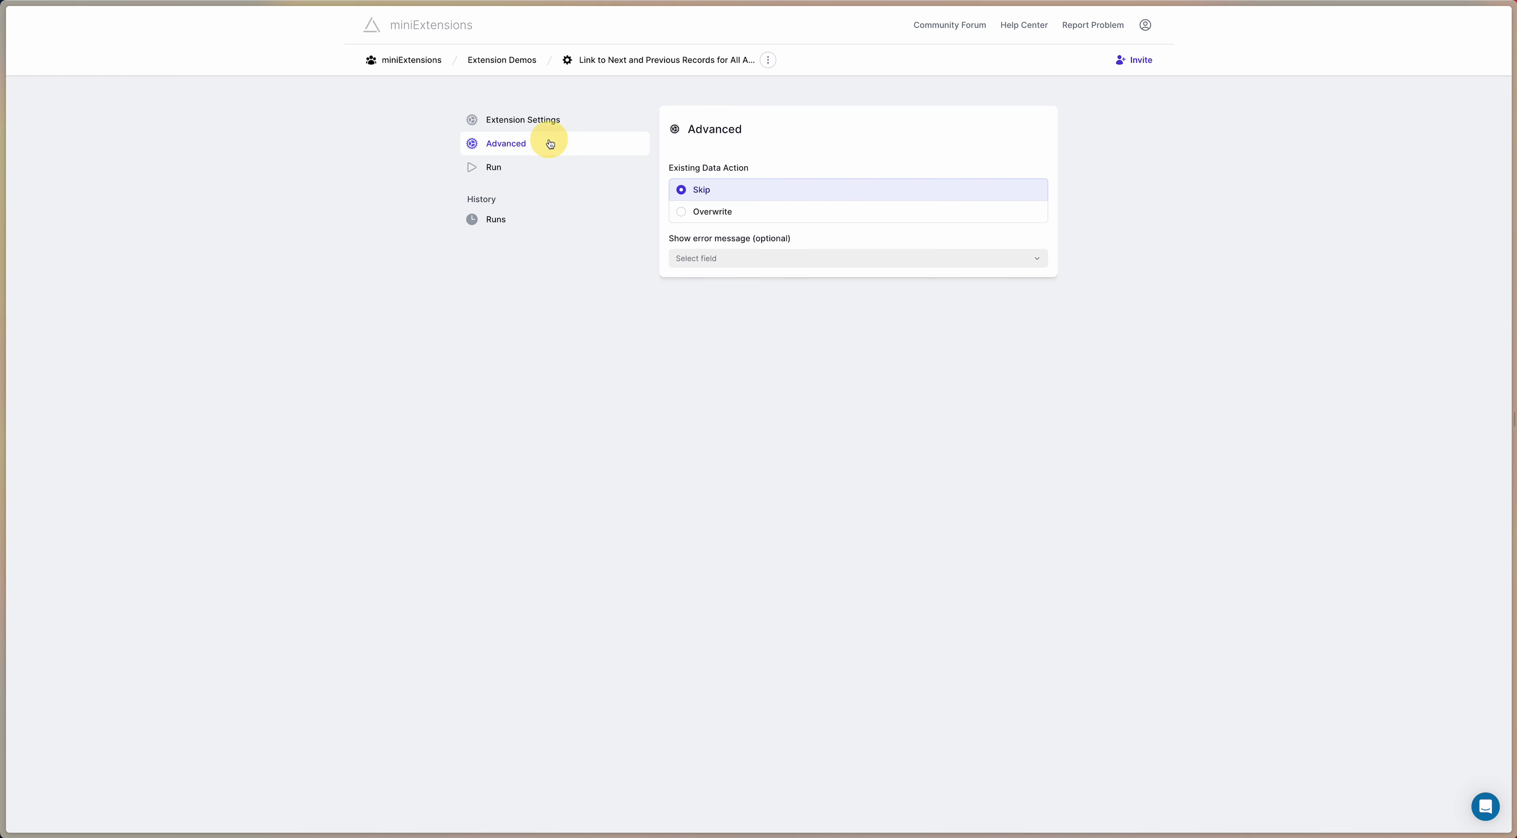
click(705, 213)
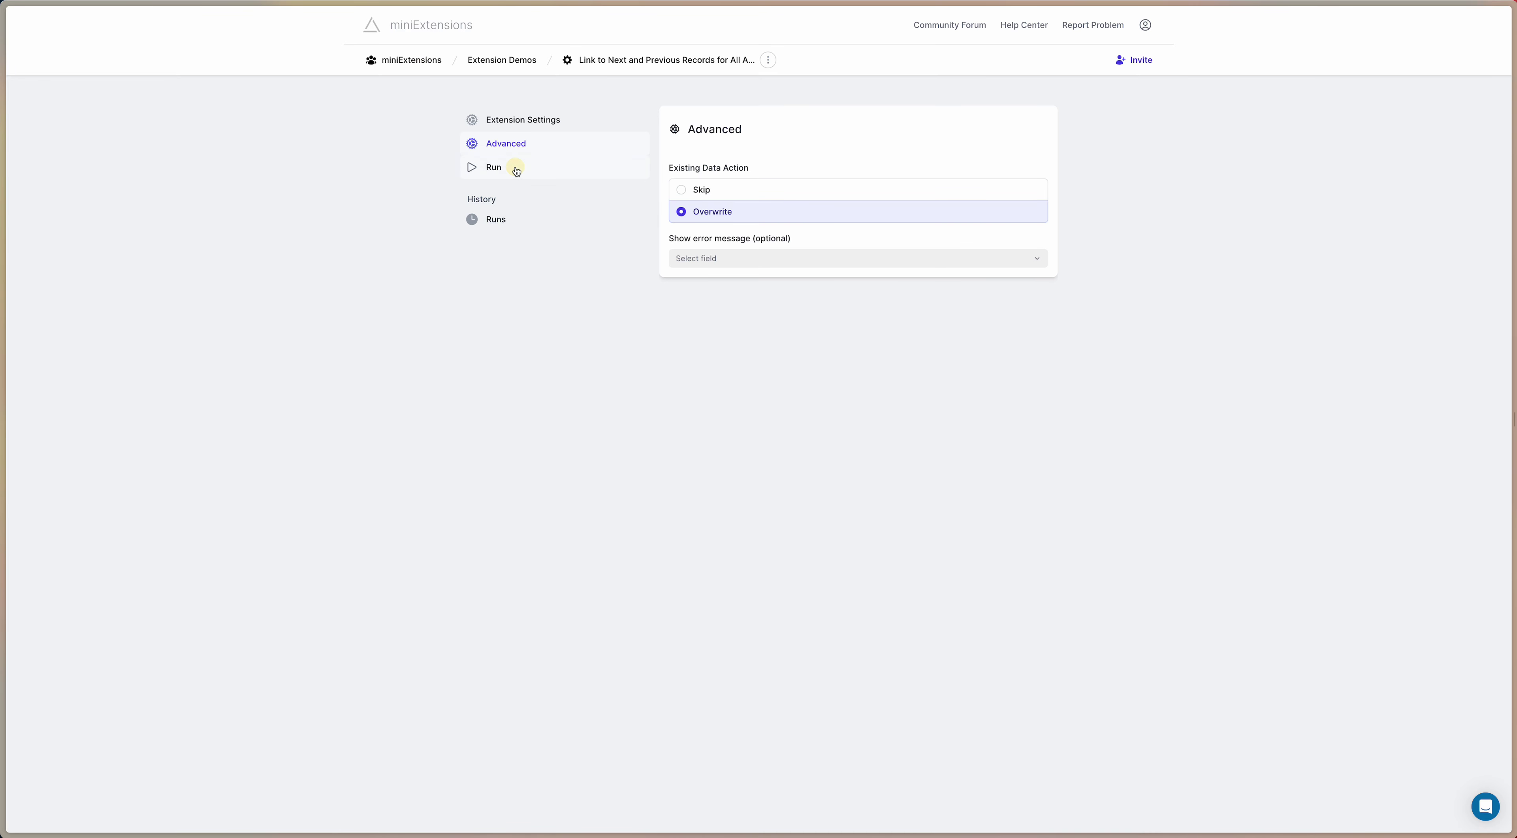
click(514, 167)
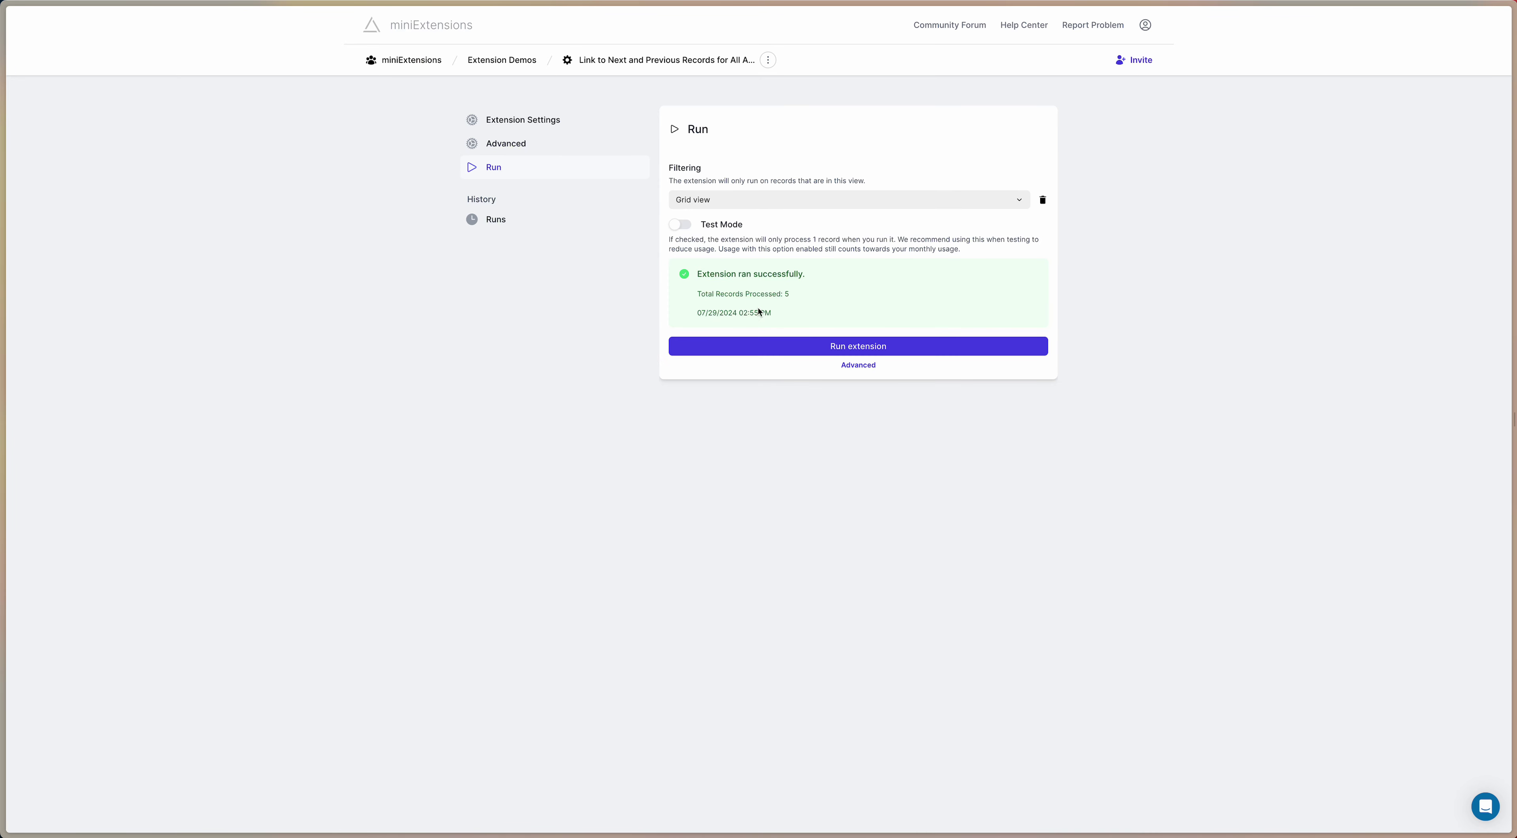
click(789, 346)
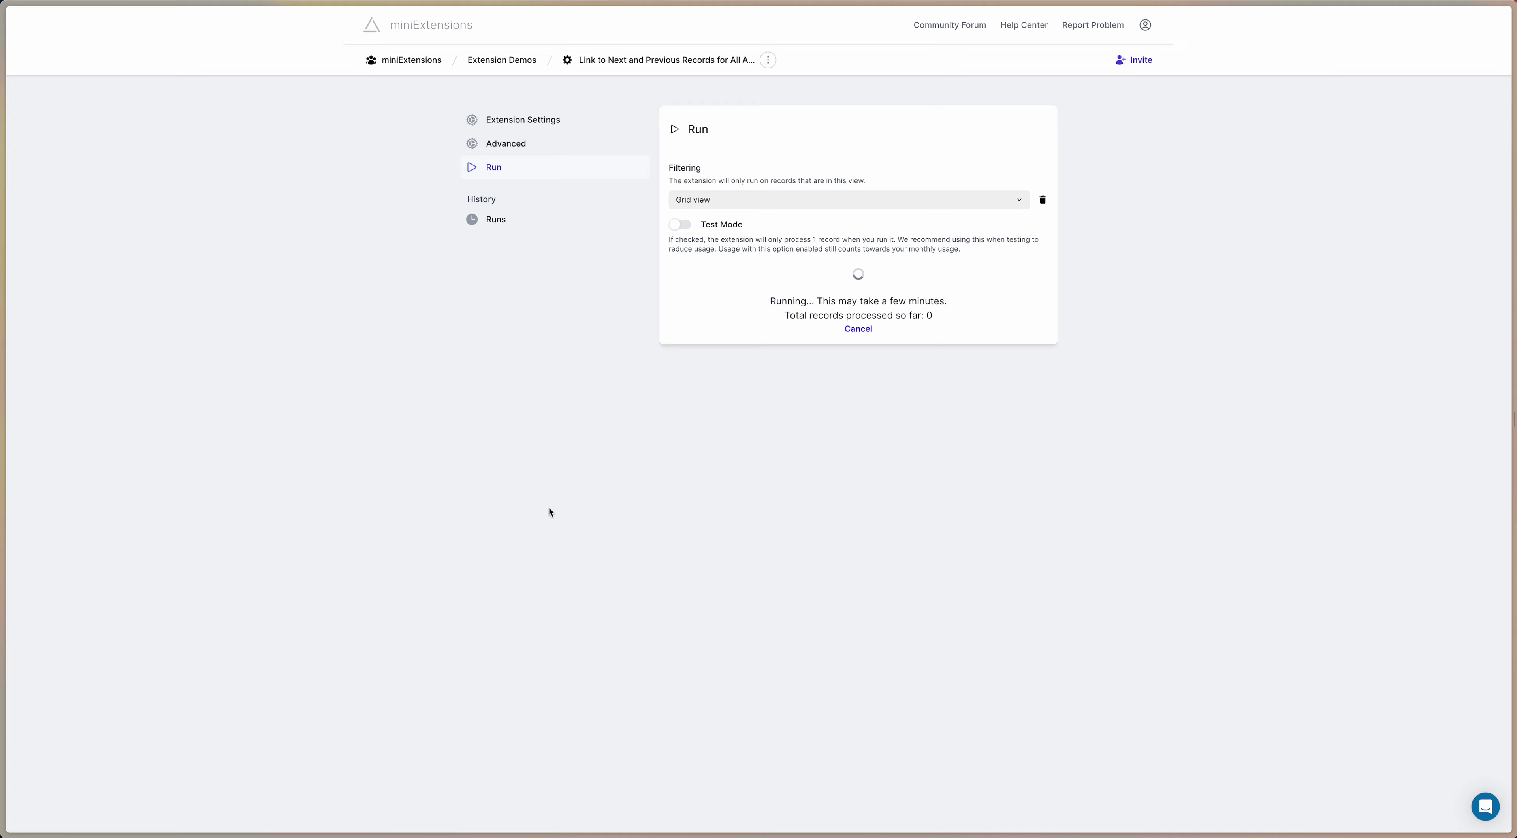
key(ctrl+Tab)
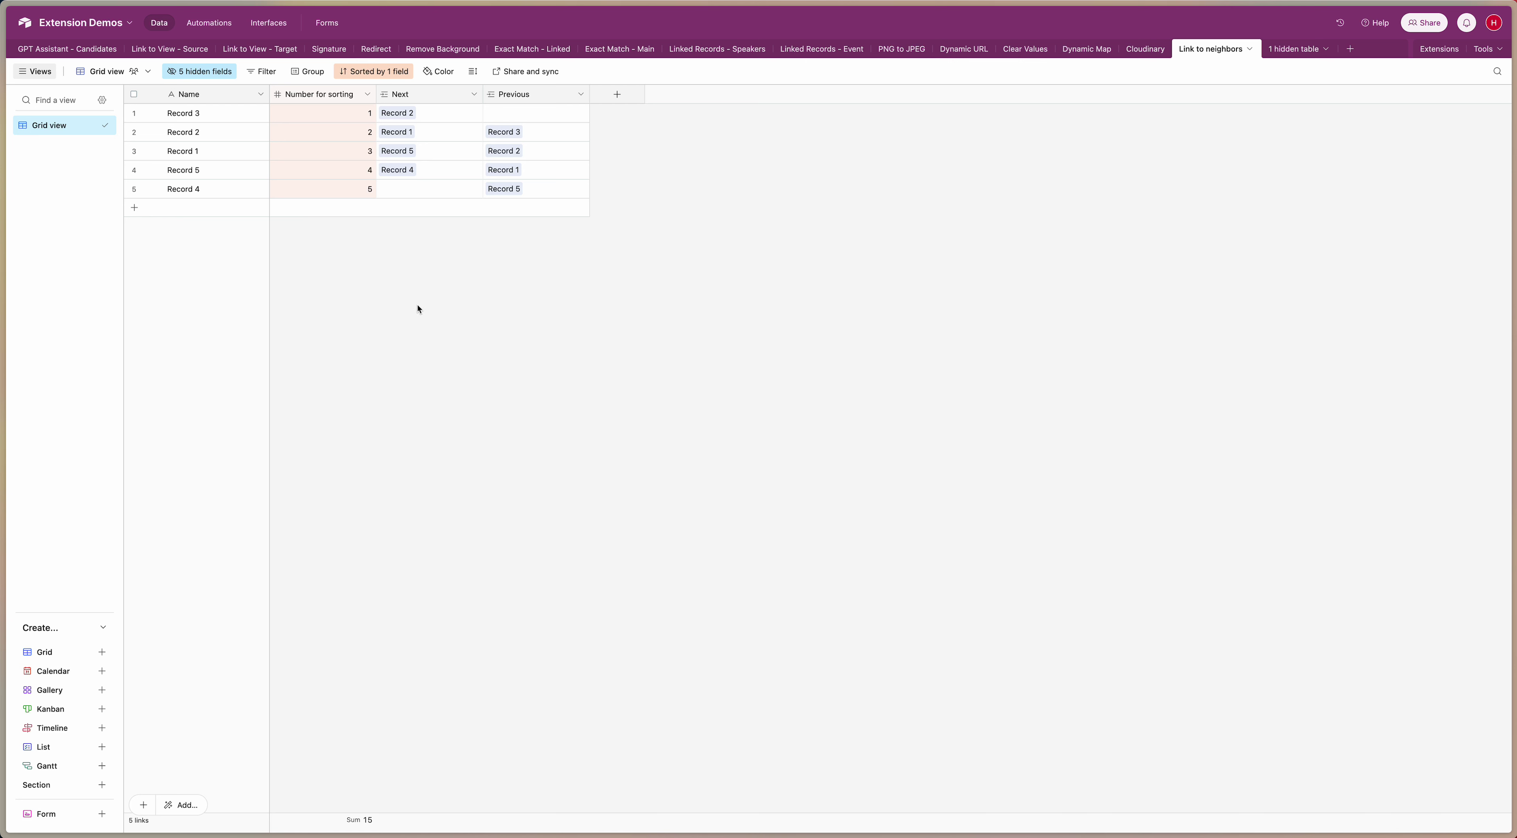
After checking the updated Next/Previous links, list the 5 hidden fields
click(212, 72)
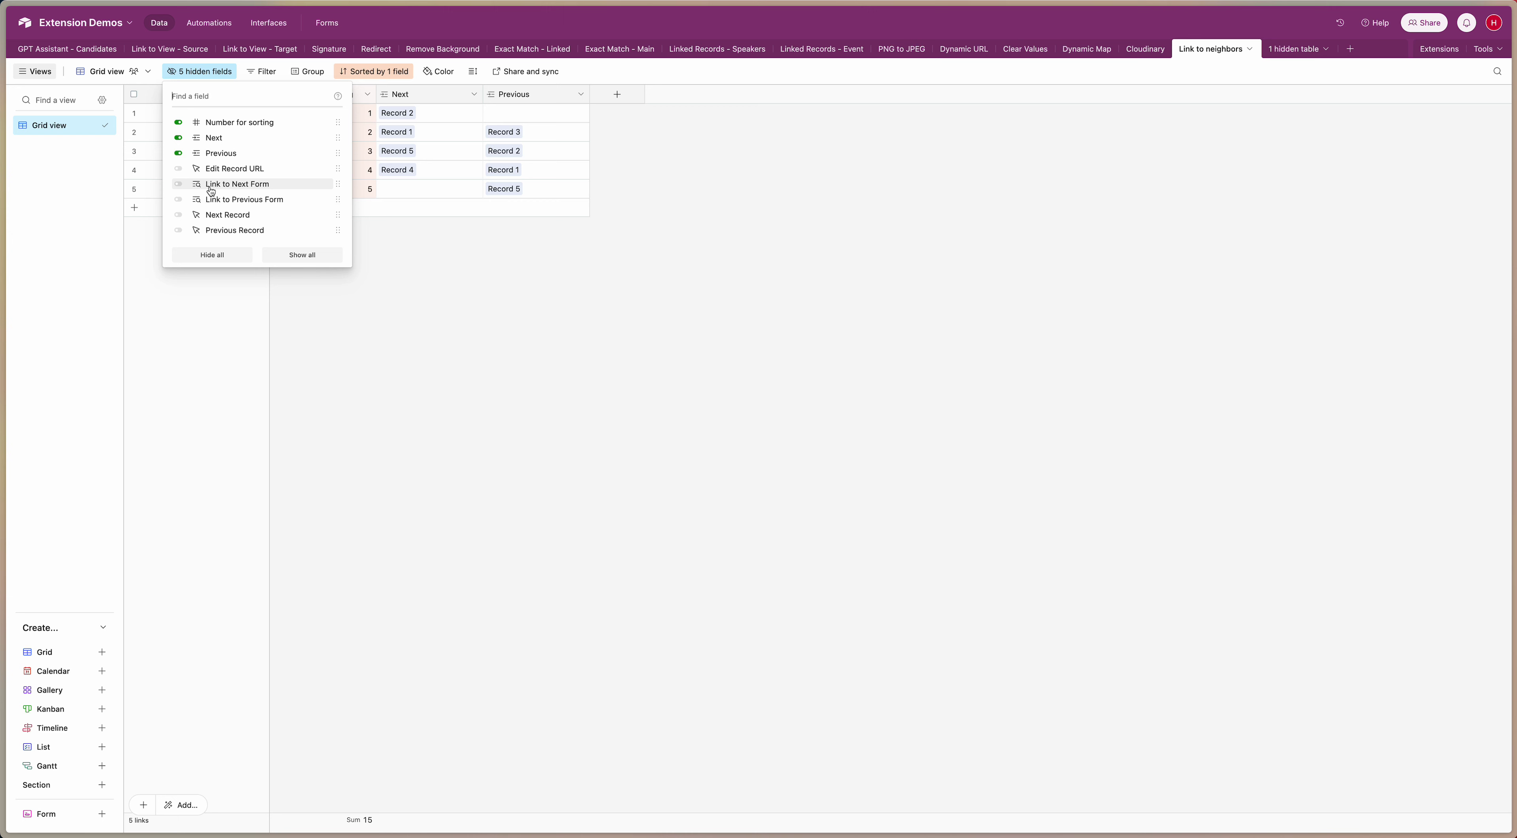
Show all five hidden fields and open Record 3's edit form from its Edit Record URL
click(295, 255)
click(479, 367)
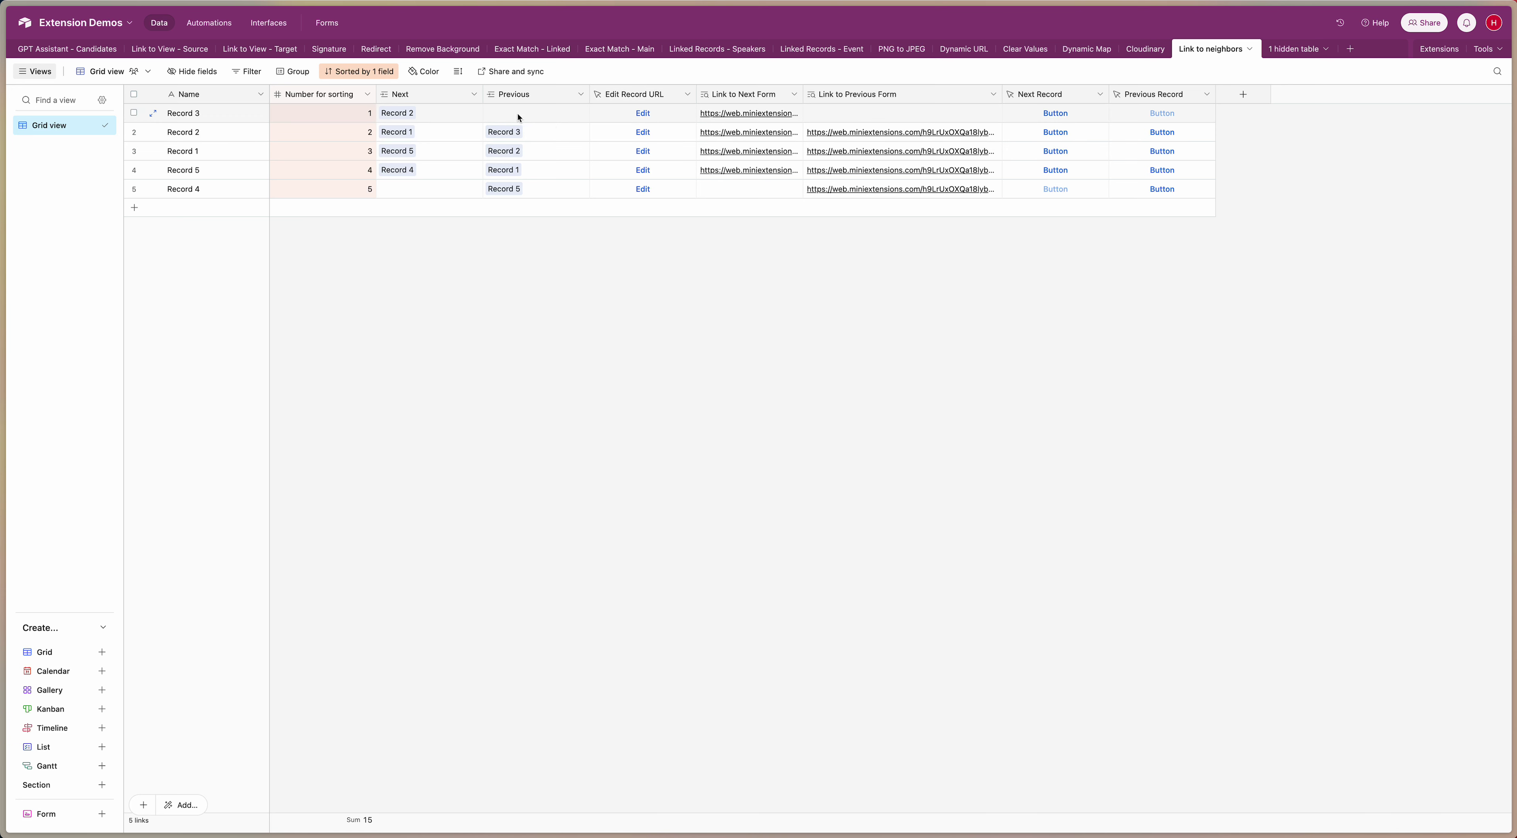
click(642, 117)
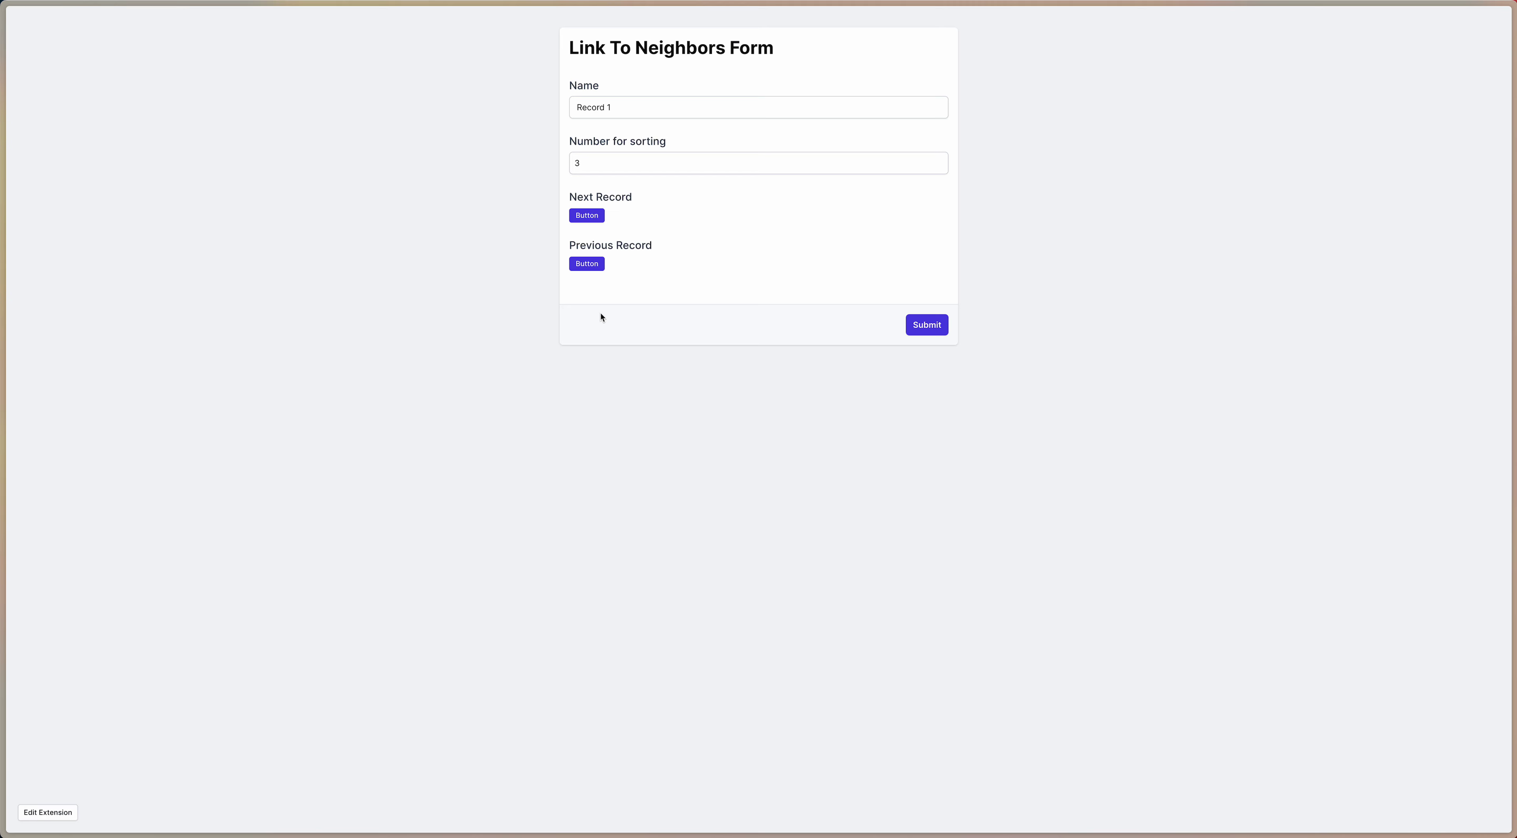
Follow the form's Next Record link, then close the form to return to Airtable
key(Tab)
key(Return)
key(super+w)
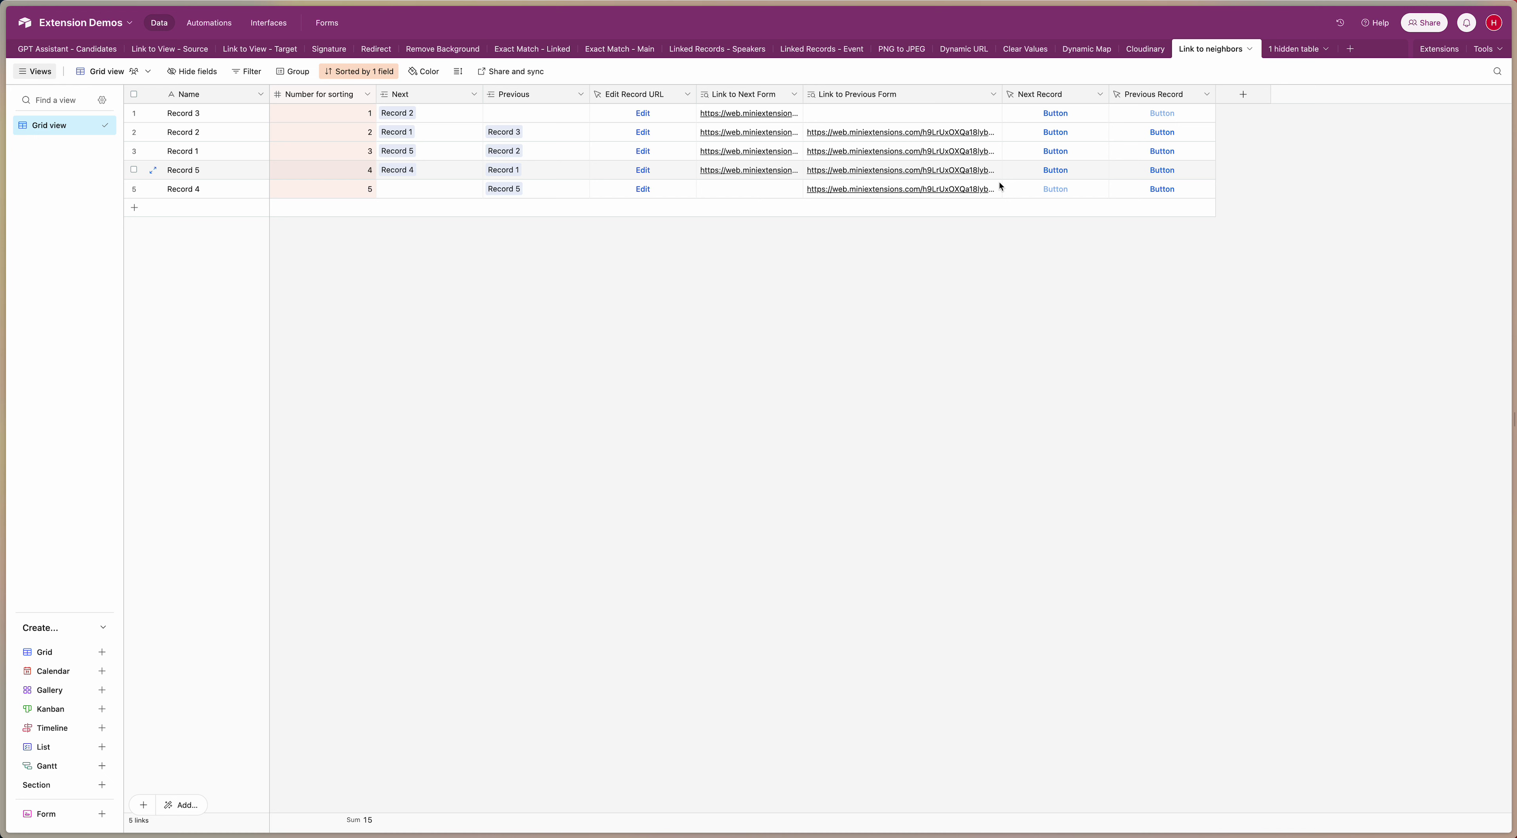